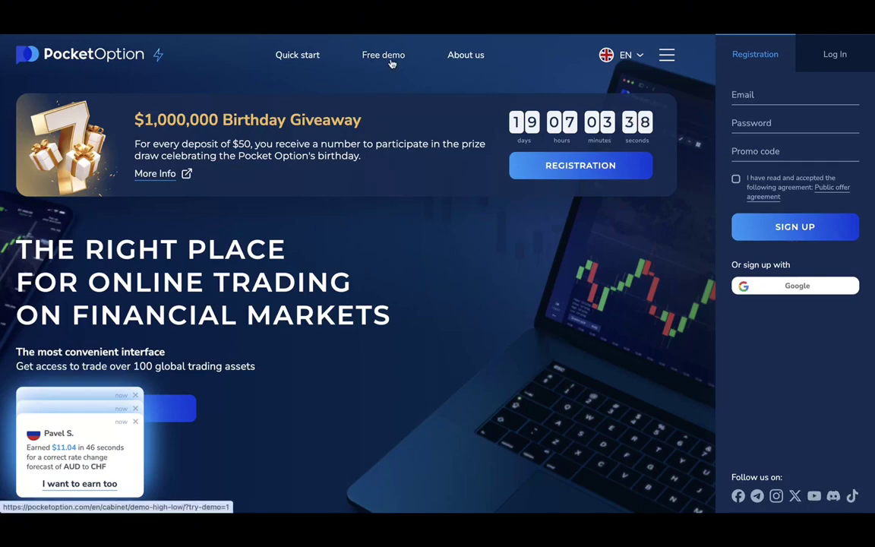
Launch the free demo platform and run its guided tour, including the payout and open-a-trade steps, until it closes
{"action": "left_click", "coordinate": [391, 57]}
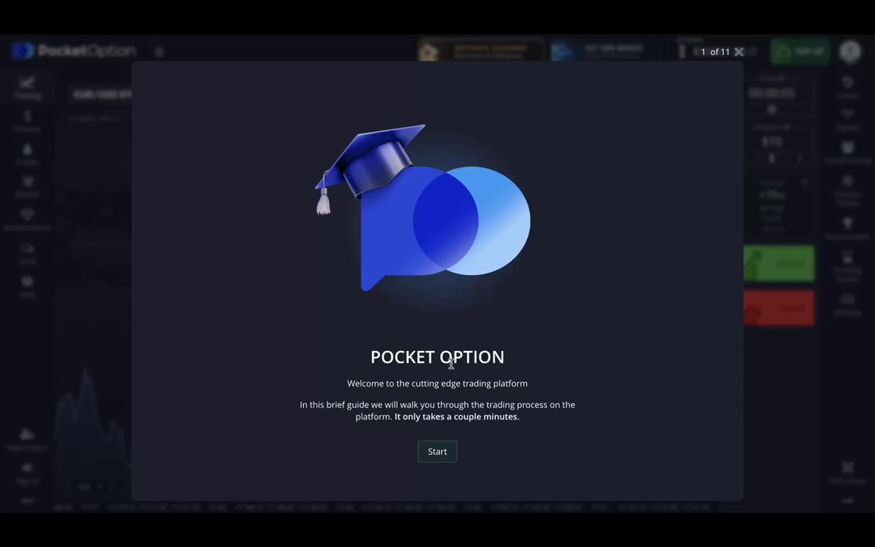
{"action": "left_click", "coordinate": [449, 451]}
{"action": "left_click", "coordinate": [619, 385]}
{"action": "left_click", "coordinate": [295, 215]}
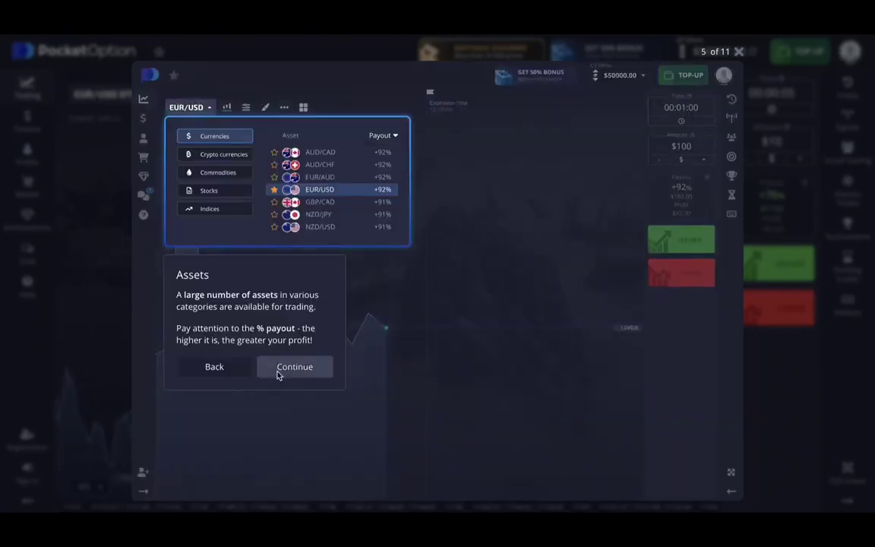
{"action": "left_click", "coordinate": [289, 368]}
{"action": "left_click", "coordinate": [588, 277]}
{"action": "left_click", "coordinate": [581, 367]}
{"action": "left_click", "coordinate": [577, 272]}
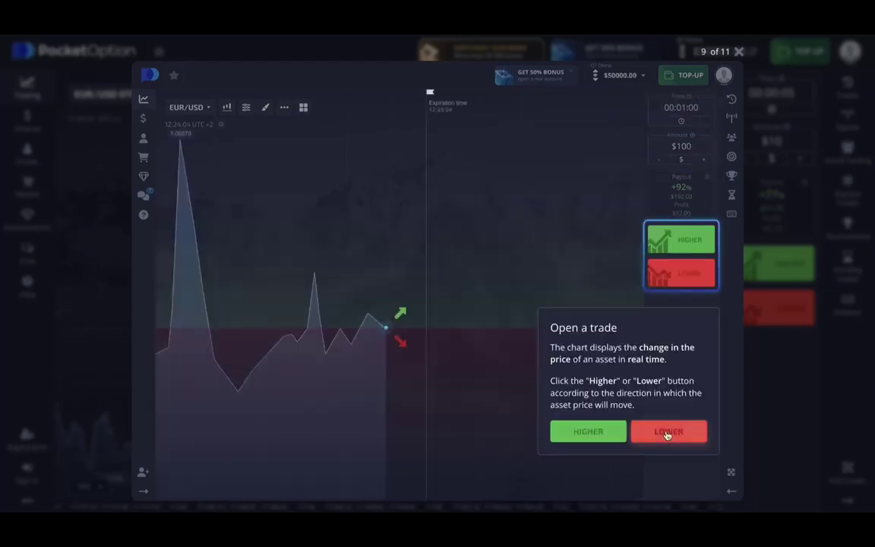
{"action": "left_click", "coordinate": [670, 431]}
{"action": "left_click", "coordinate": [621, 353]}
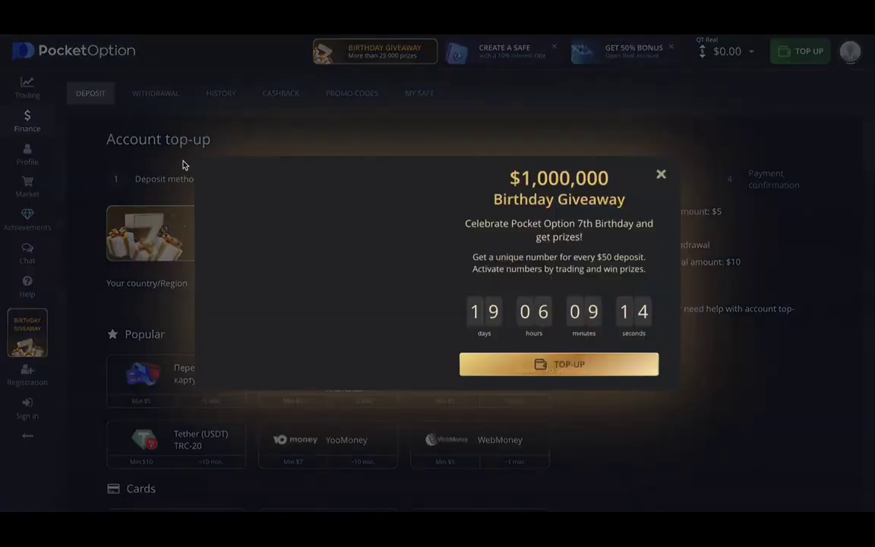
Dismiss the Birthday Giveaway popup on the top-up page and show the Profile flyout
{"action": "left_click", "coordinate": [660, 139]}
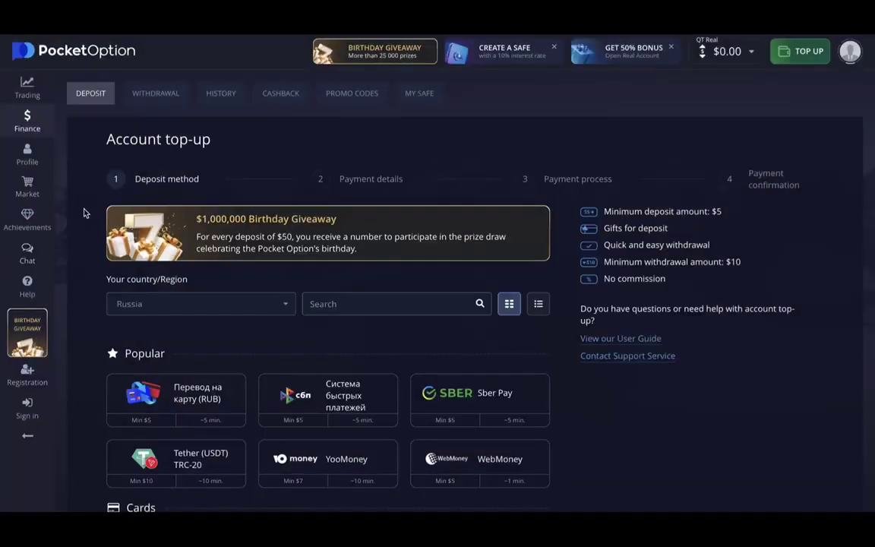
{"action": "left_click", "coordinate": [35, 167]}
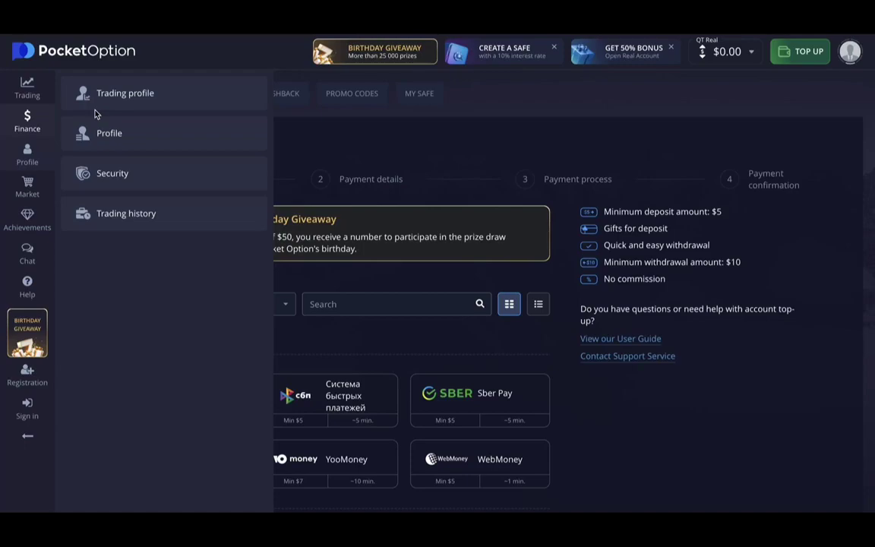
View the Market and Achievements flyouts, then open the chat list with Support Chat and General chat
{"action": "left_click", "coordinate": [27, 190]}
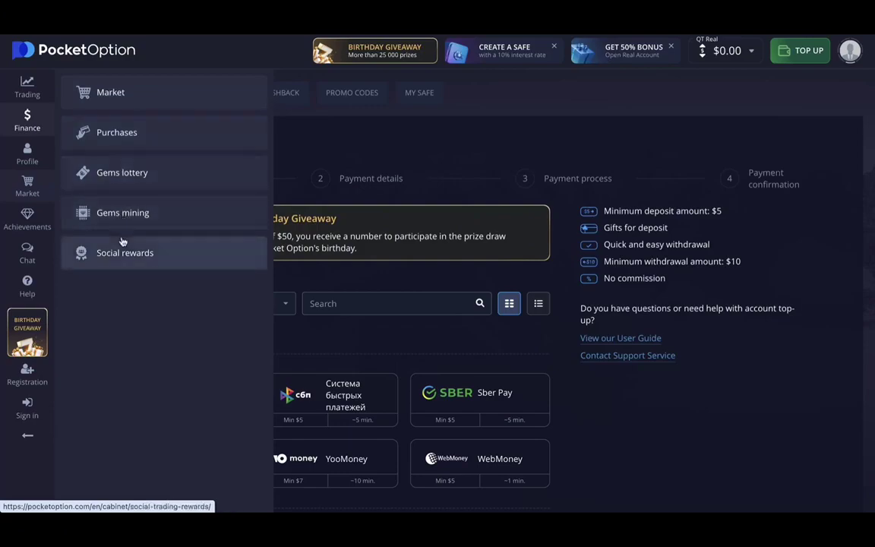
{"action": "left_click", "coordinate": [28, 218]}
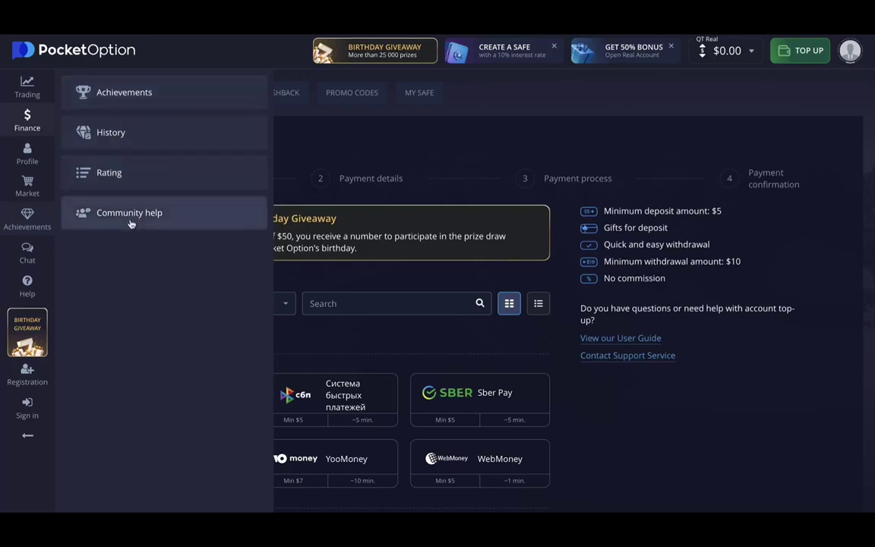
{"action": "left_click", "coordinate": [31, 253]}
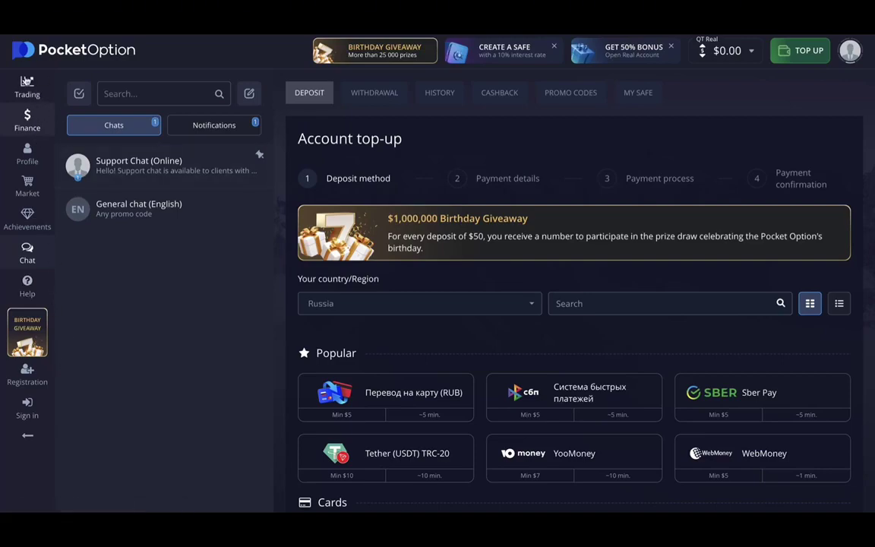
Switch to the Quick Trading demo account from the list of trading accounts
{"action": "left_click", "coordinate": [25, 81]}
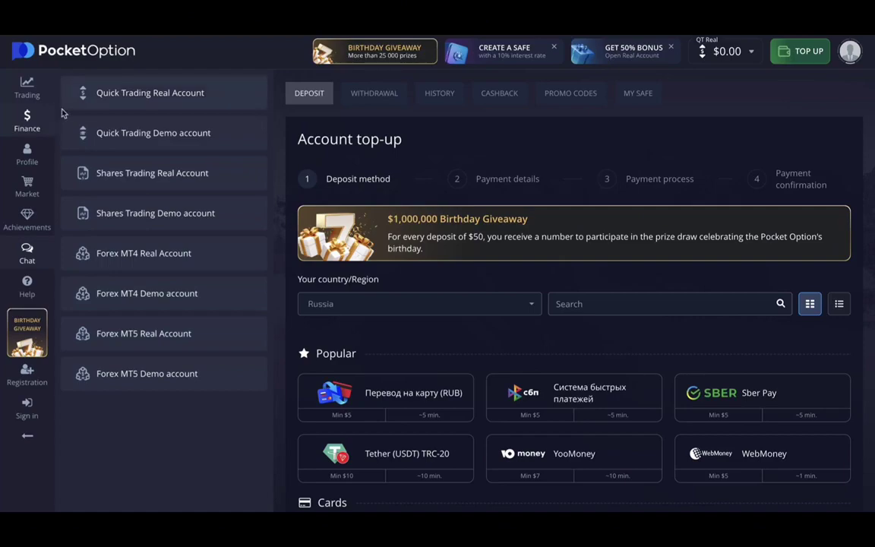
{"action": "left_click", "coordinate": [118, 133]}
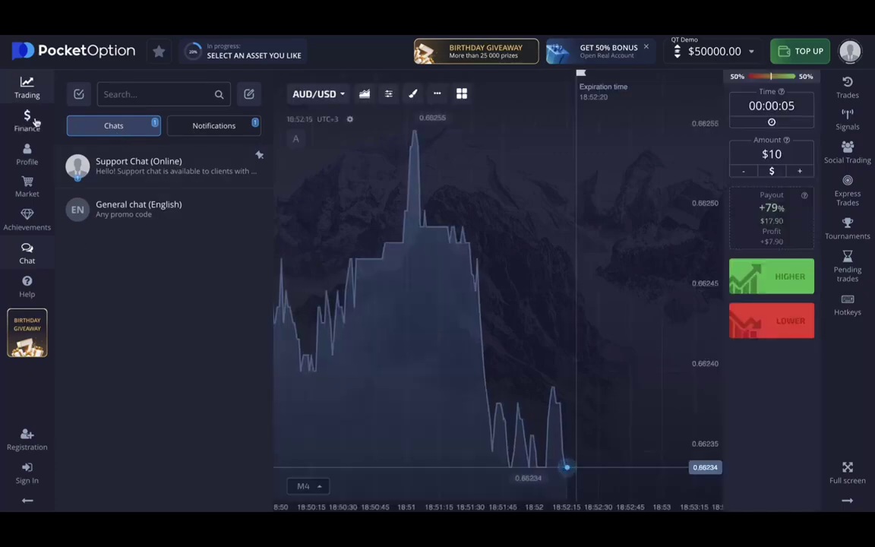
Close the chat panel so the AUD/USD chart spans the full width, and show the chart types
{"action": "left_click", "coordinate": [27, 255]}
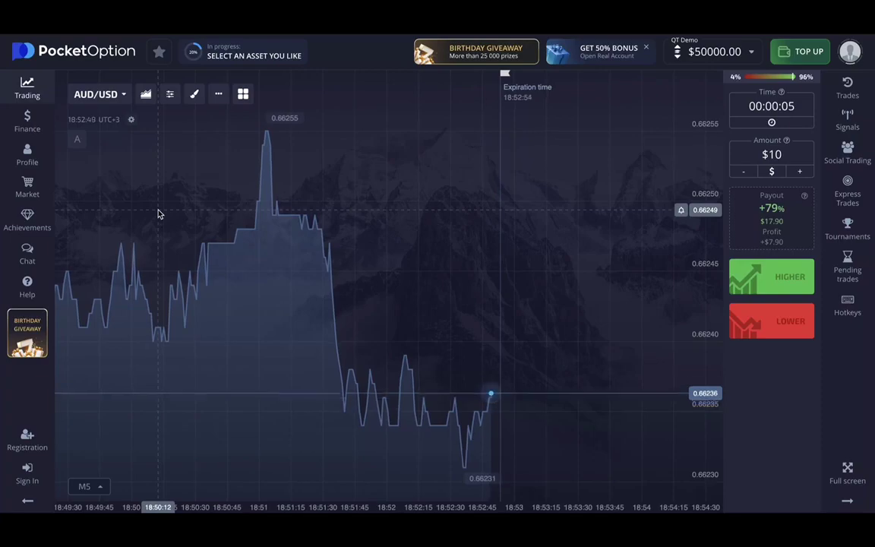
{"action": "left_click", "coordinate": [146, 94]}
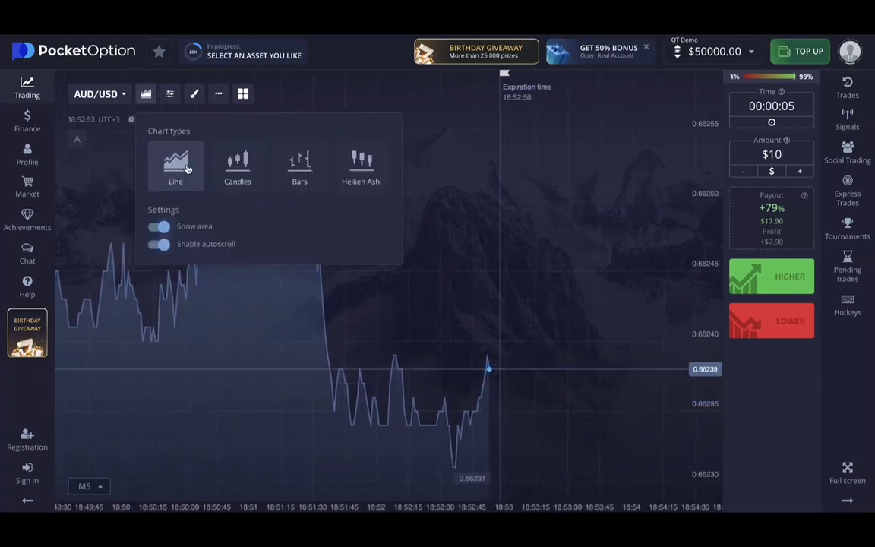
Try the Candles, Bars and Heiken Ashi chart types, settle on Candles, and show the indicators list
{"action": "left_click", "coordinate": [236, 161]}
{"action": "left_click", "coordinate": [307, 168]}
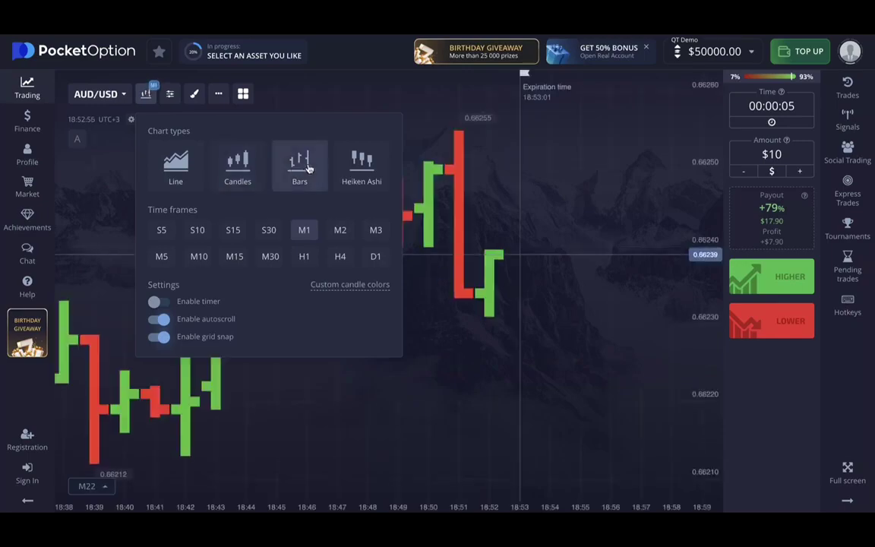
{"action": "left_click", "coordinate": [358, 160]}
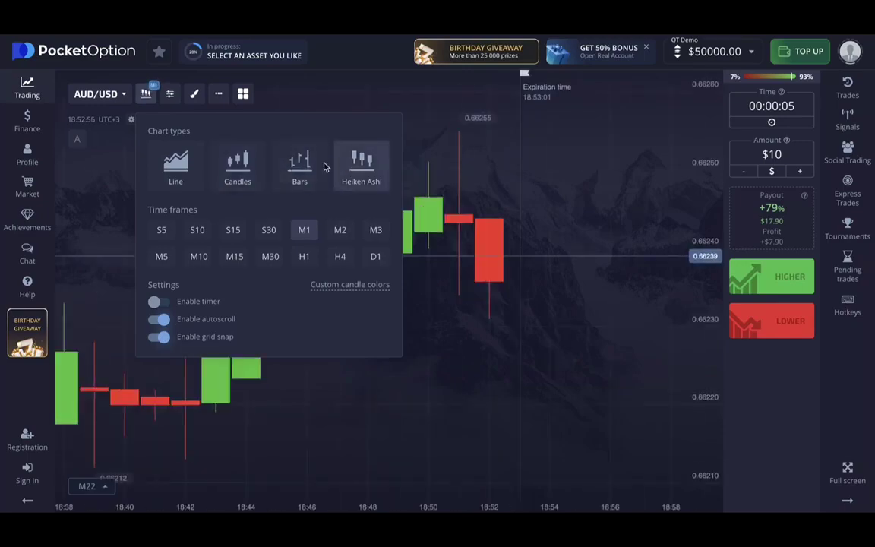
{"action": "left_click", "coordinate": [238, 162]}
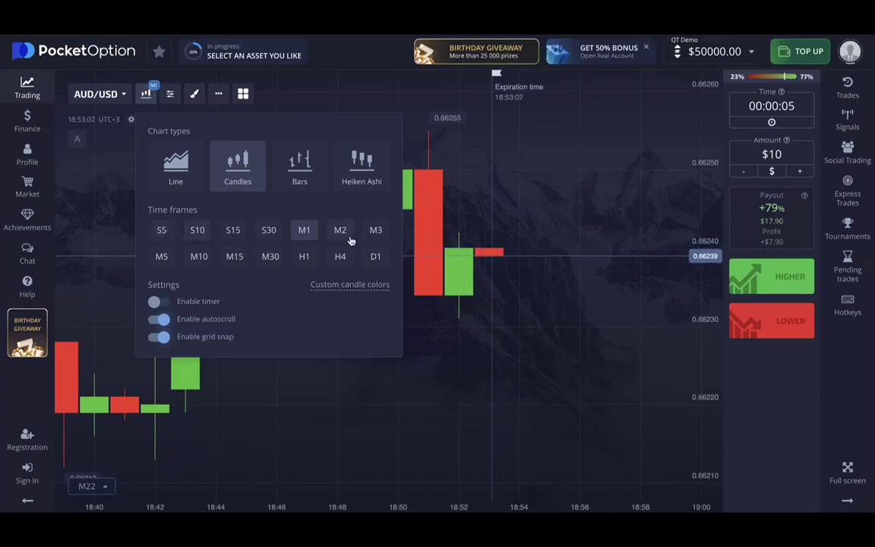
{"action": "left_click", "coordinate": [92, 241]}
{"action": "left_click", "coordinate": [166, 95]}
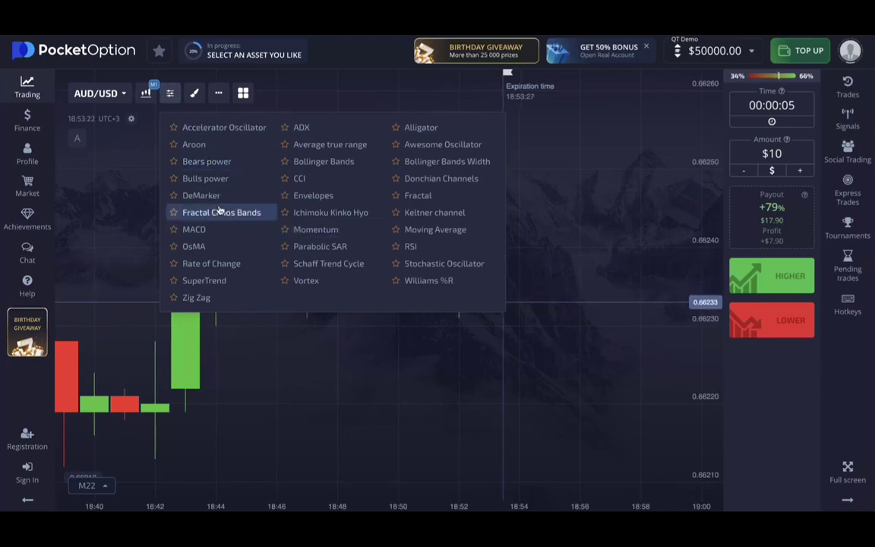
Close the indicators, browse the drawing tools, extra tools and multi-chart layouts, then close all menus
{"action": "left_click", "coordinate": [170, 92]}
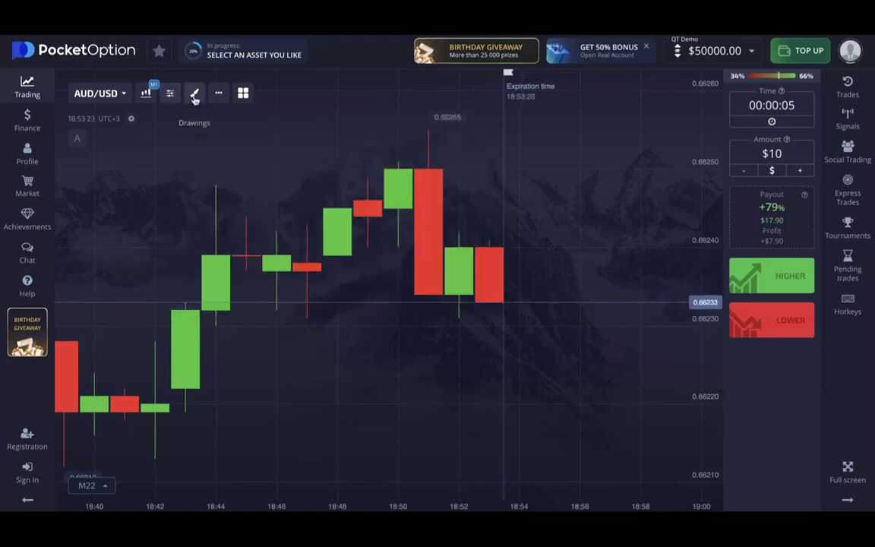
{"action": "left_click", "coordinate": [194, 94]}
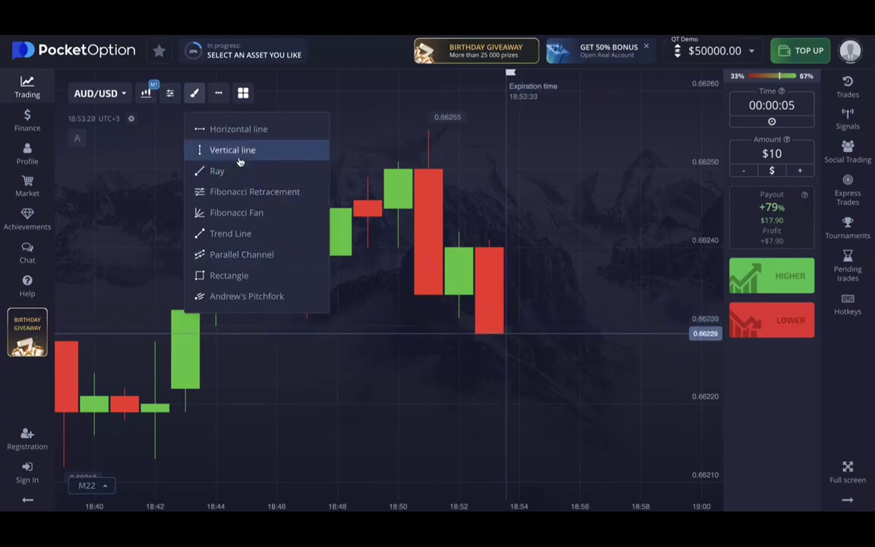
{"action": "left_click", "coordinate": [219, 94]}
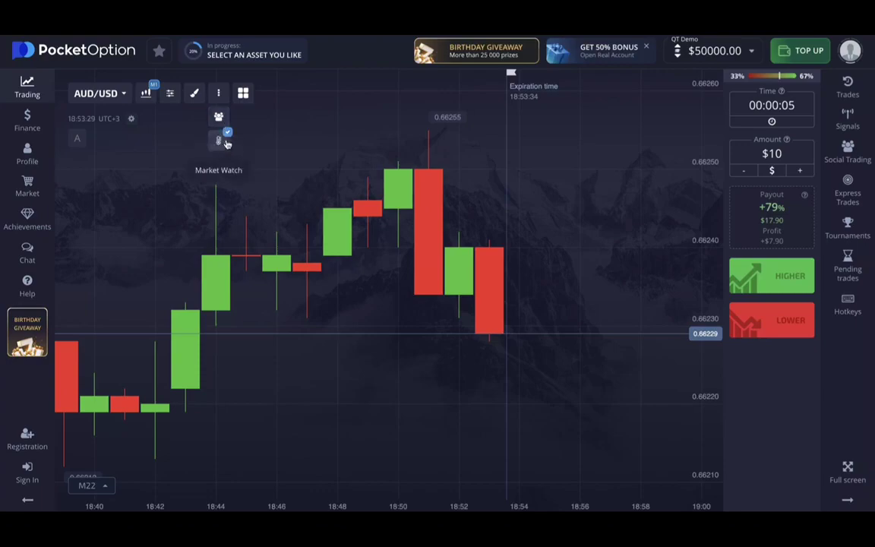
{"action": "left_click", "coordinate": [244, 93]}
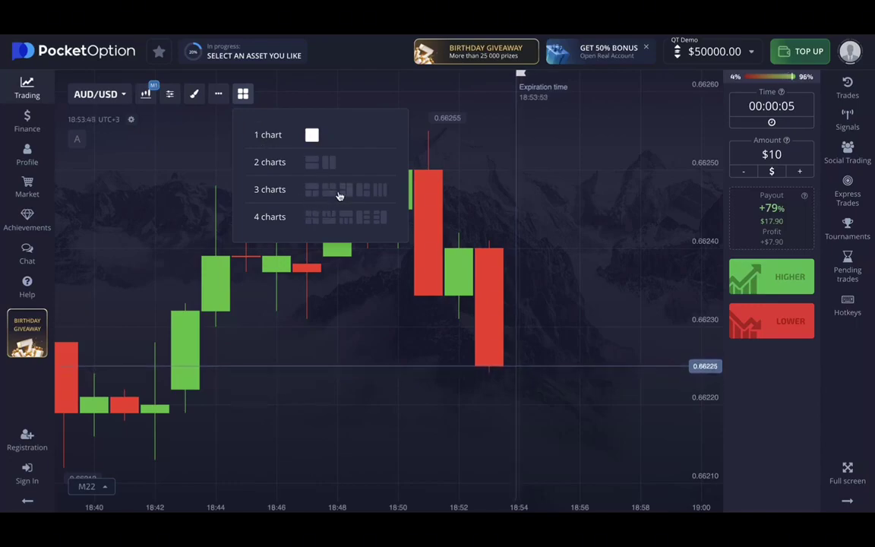
{"action": "left_click", "coordinate": [146, 219]}
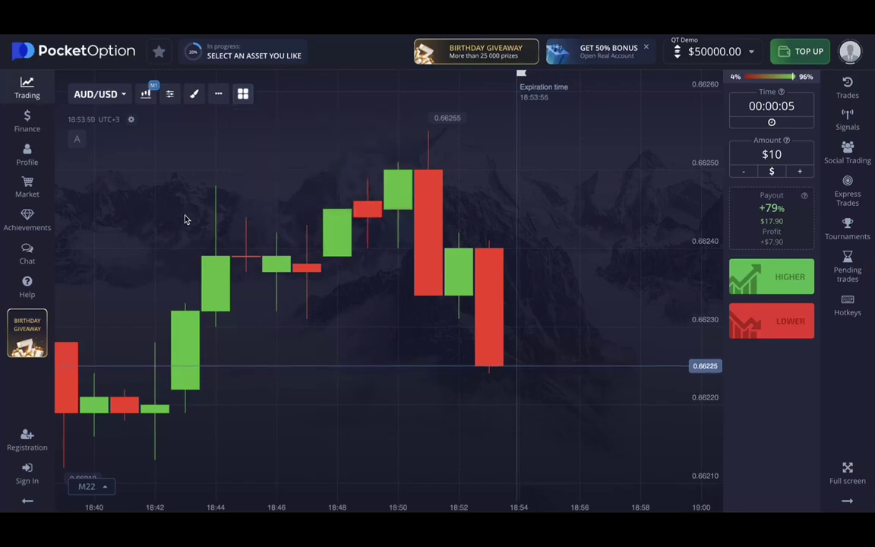
Zoom out and pan the AUD/USD chart to earlier candles, then bring up the currency asset list
{"action": "scroll", "coordinate": [244, 224], "scroll_direction": "down", "scroll_amount": 5}
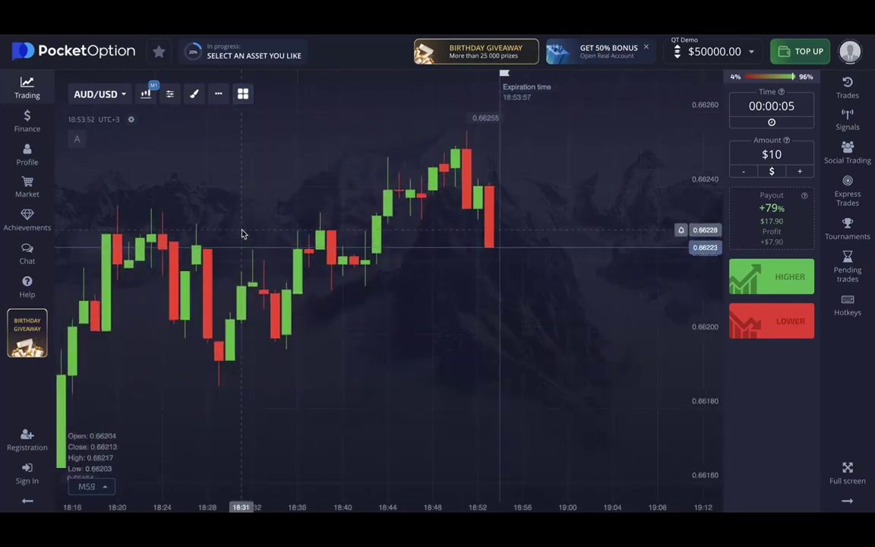
{"action": "left_click_drag", "start_coordinate": [148, 345], "coordinate": [298, 348]}
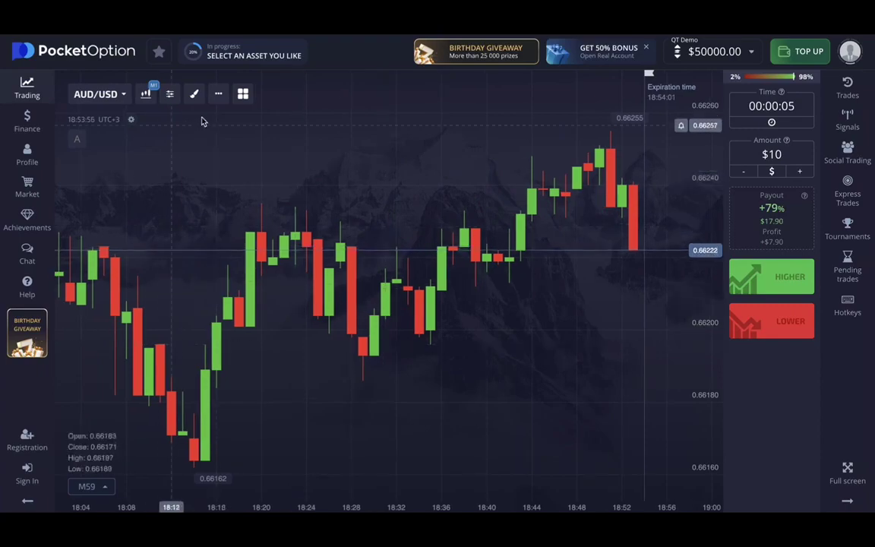
{"action": "left_click", "coordinate": [112, 94]}
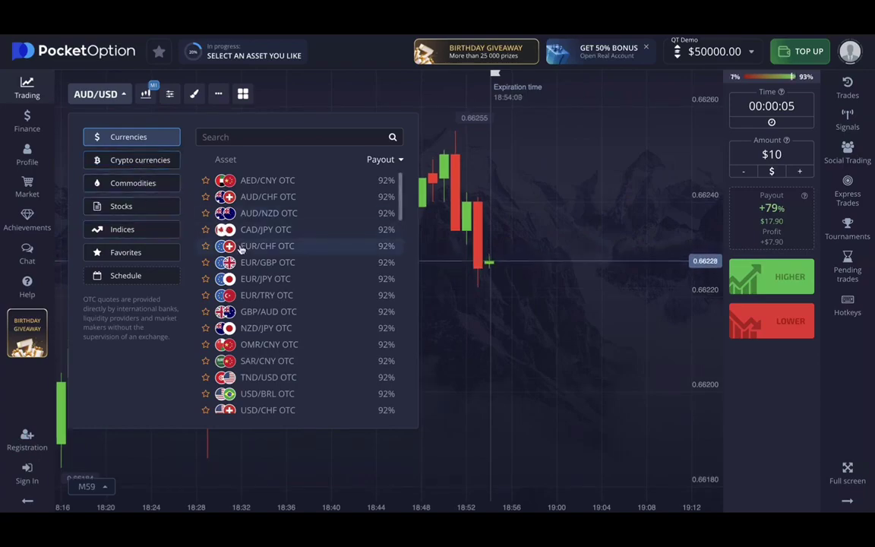
Scroll the currency list and switch the chart to EUR/JPY OTC at +92% payout
{"action": "scroll", "coordinate": [253, 289], "scroll_direction": "down", "scroll_amount": 1}
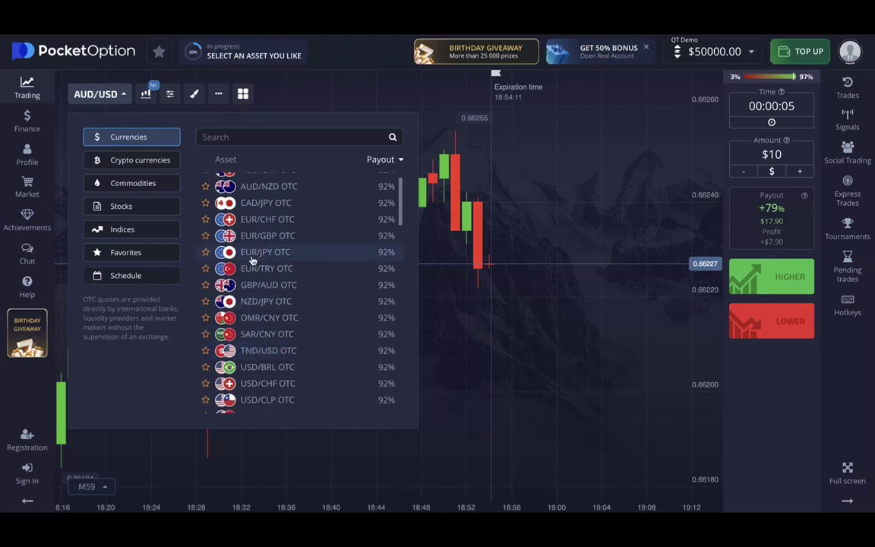
{"action": "left_click", "coordinate": [253, 256]}
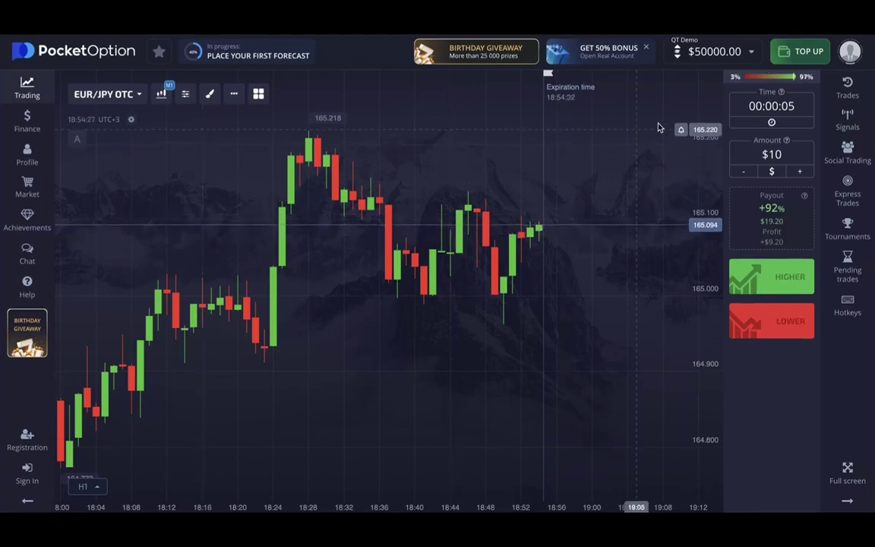
Look through the trades, trading signals and pending trades panels, leaving pending trades closed
{"action": "left_click", "coordinate": [848, 84]}
{"action": "left_click", "coordinate": [847, 88]}
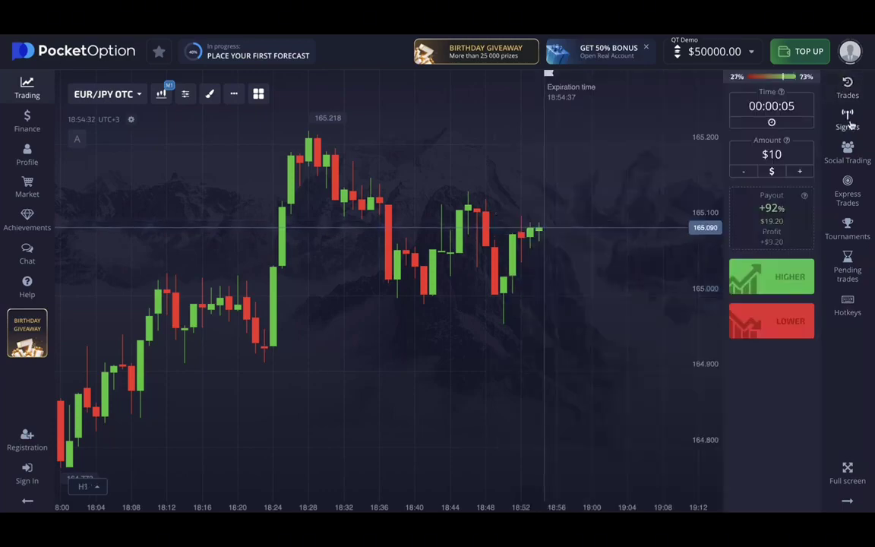
{"action": "left_click", "coordinate": [848, 120]}
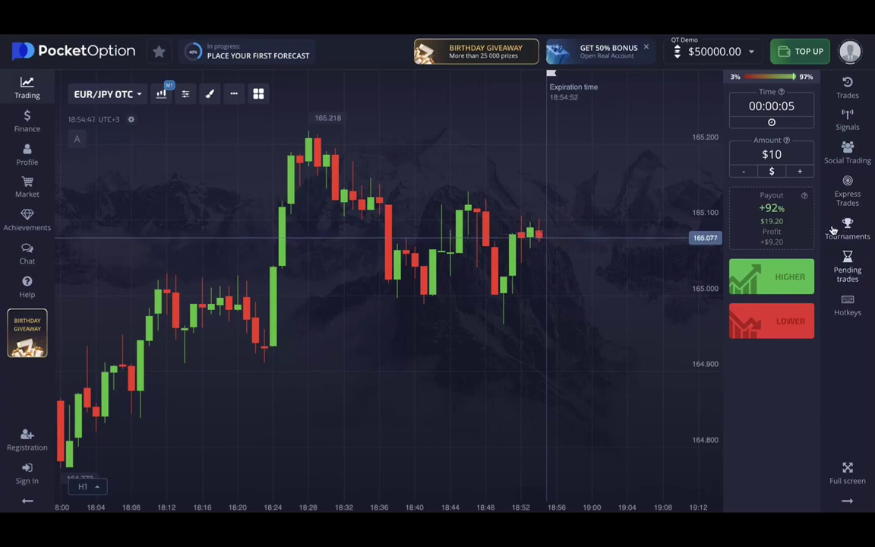
{"action": "left_click", "coordinate": [847, 258]}
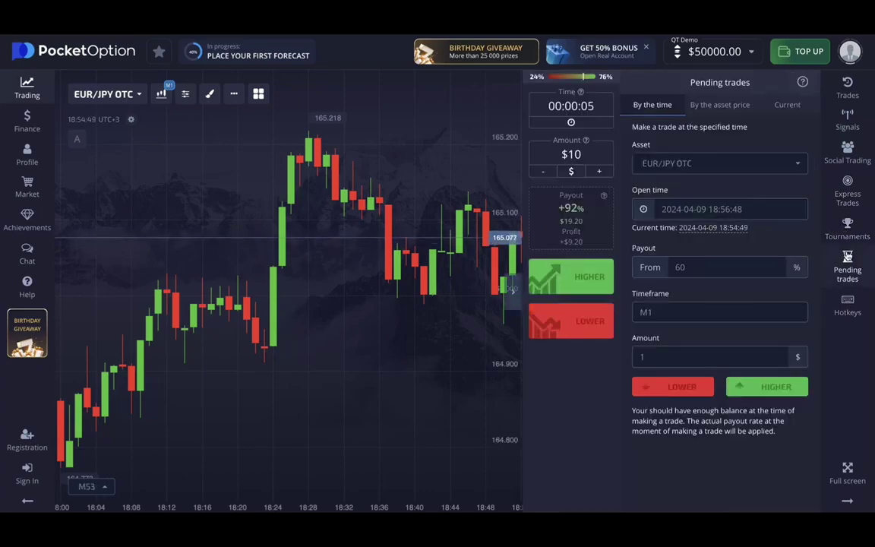
{"action": "left_click", "coordinate": [848, 258]}
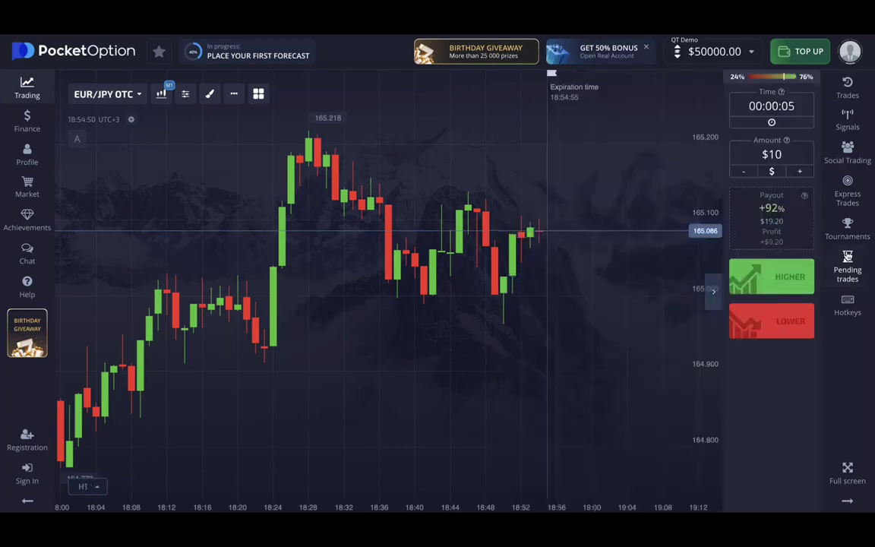
View the Hotkeys dialog, close it with hotkeys inactive, then zoom and shift the EUR/JPY OTC chart
{"action": "left_click", "coordinate": [854, 303]}
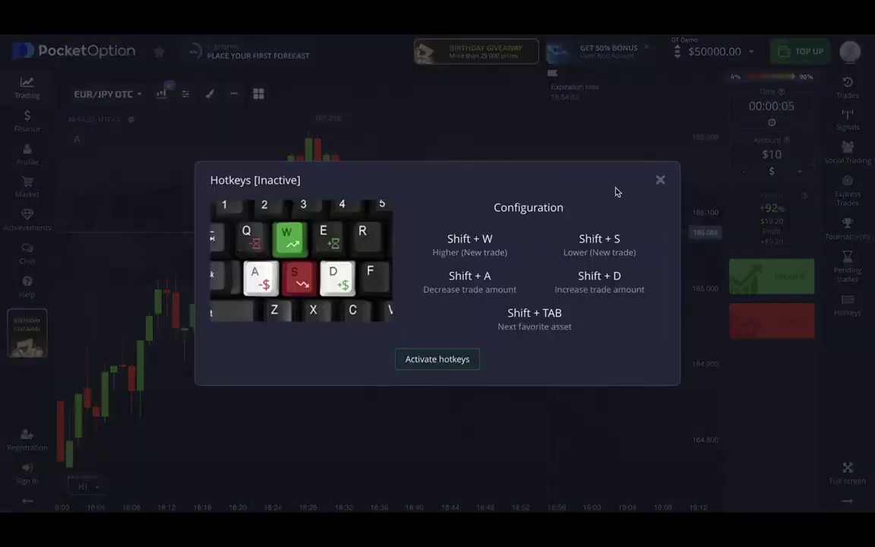
{"action": "left_click", "coordinate": [660, 182]}
{"action": "scroll", "coordinate": [503, 187], "scroll_direction": "up", "scroll_amount": 2}
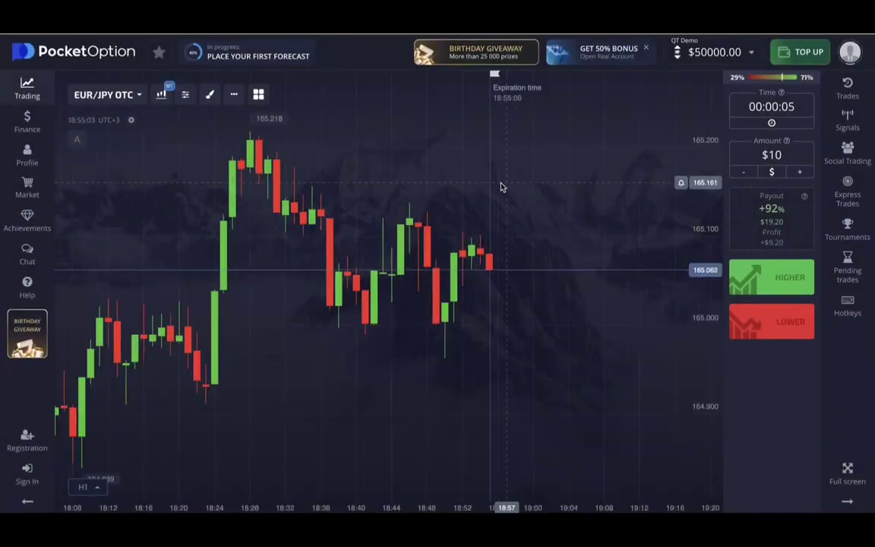
{"action": "left_click_drag", "start_coordinate": [501, 187], "coordinate": [534, 188]}
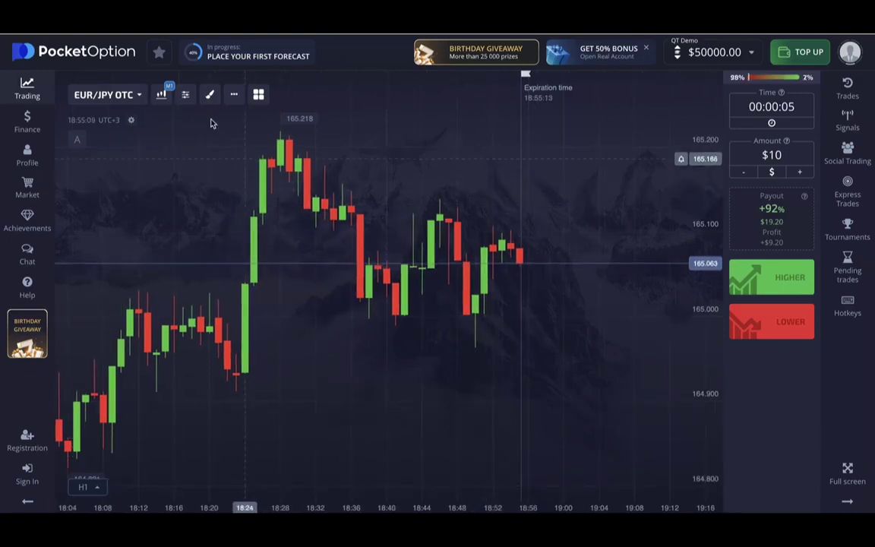
Place a horizontal line at the 164.962 low and make it thicker and yellow
{"action": "left_click", "coordinate": [346, 347]}
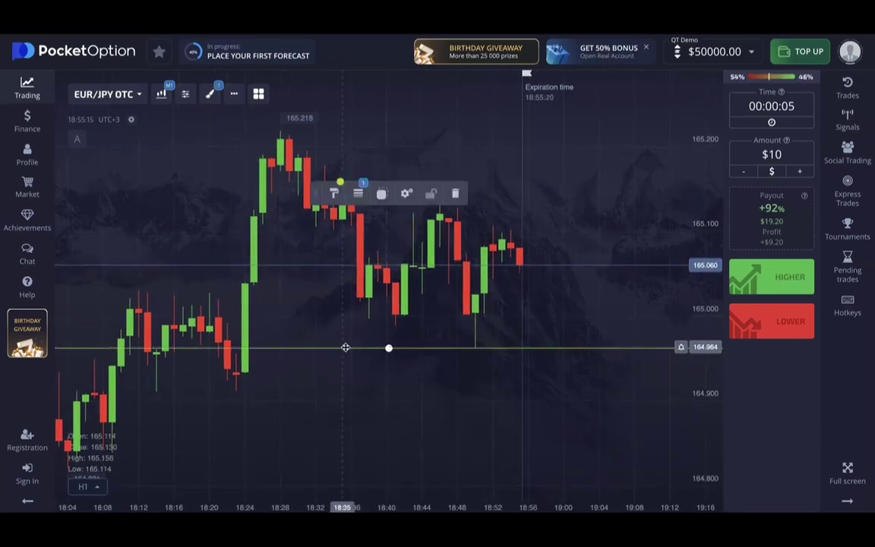
{"action": "left_click", "coordinate": [334, 193]}
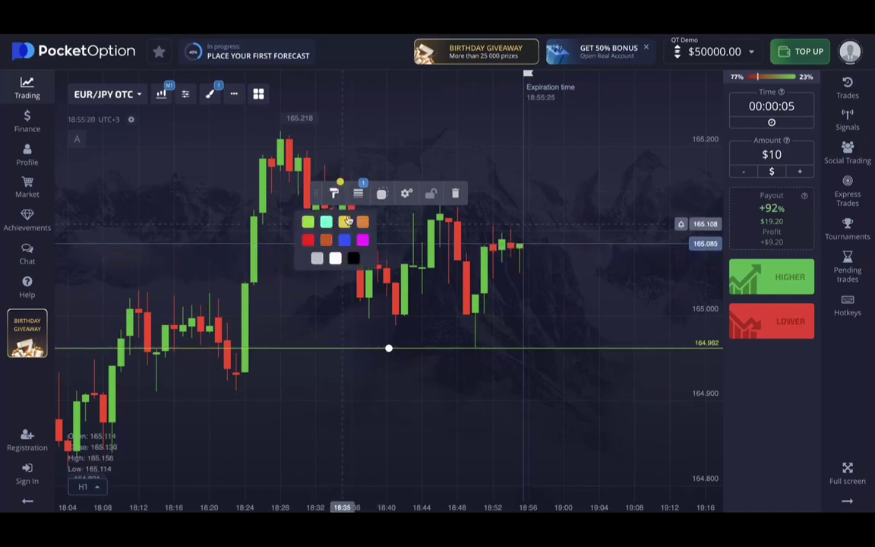
{"action": "left_click", "coordinate": [358, 193]}
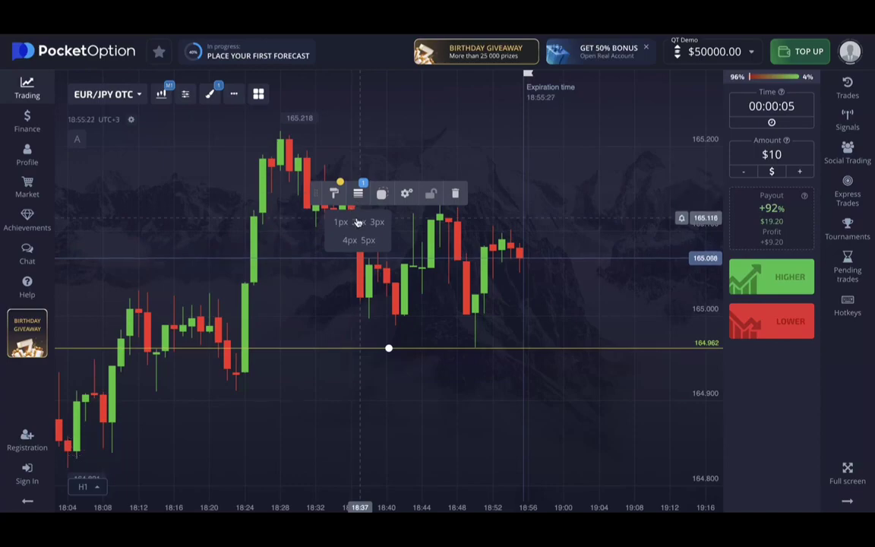
{"action": "left_click_drag", "start_coordinate": [381, 226], "coordinate": [326, 250]}
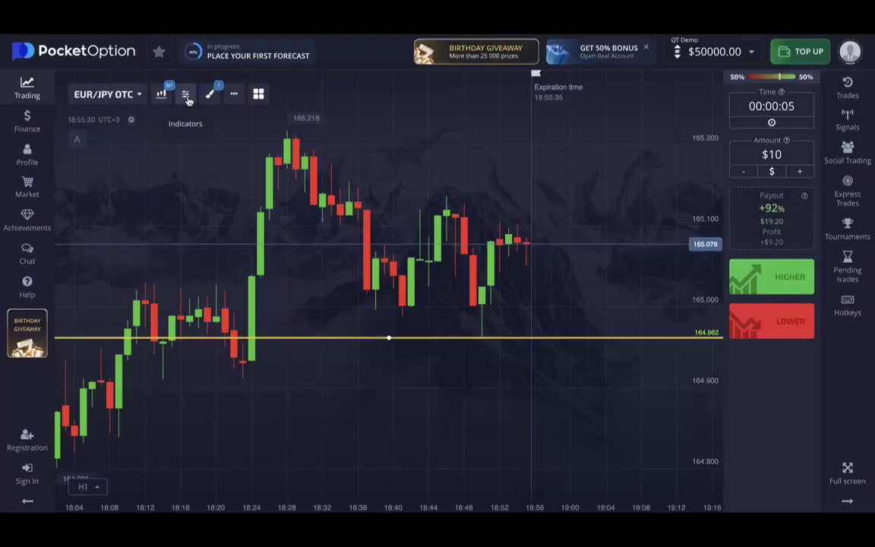
Add a second horizontal line from Drawings and position it at 165.137
{"action": "left_click", "coordinate": [186, 95]}
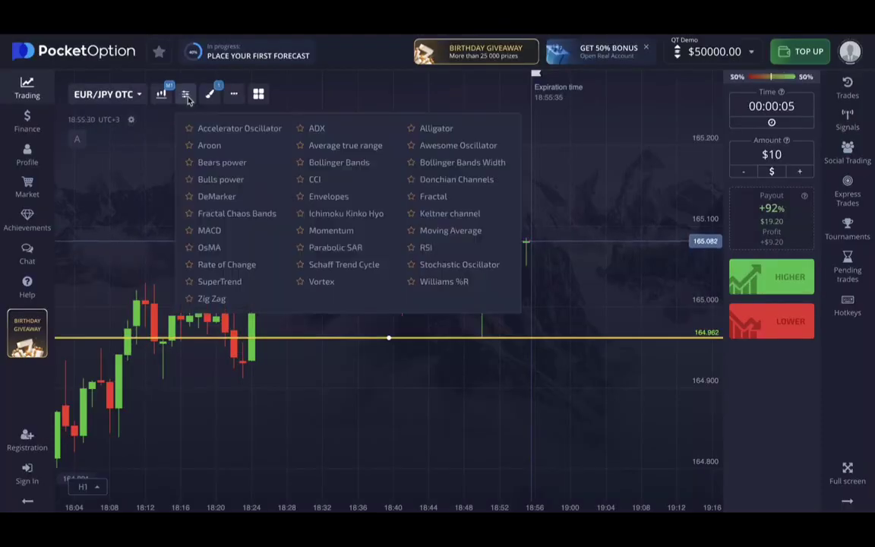
{"action": "left_click", "coordinate": [210, 93]}
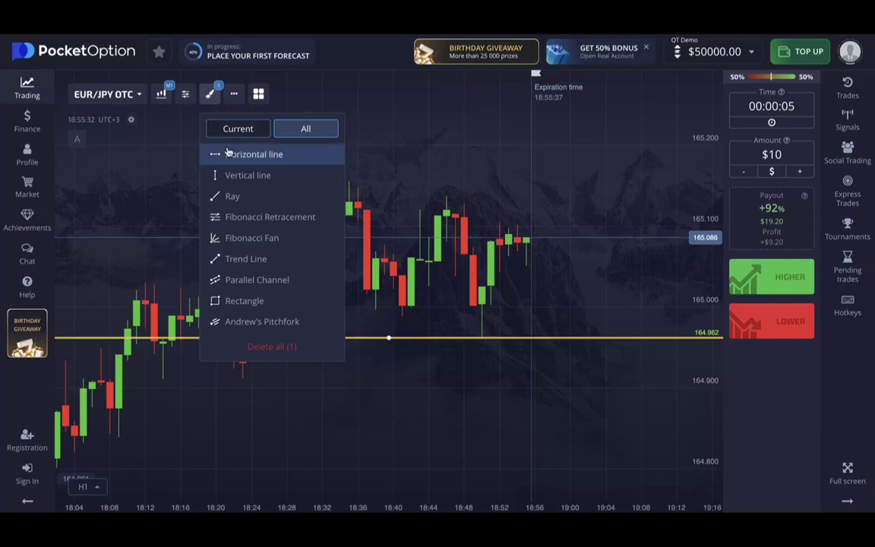
{"action": "left_click", "coordinate": [387, 298]}
{"action": "left_click_drag", "start_coordinate": [387, 299], "coordinate": [388, 205]}
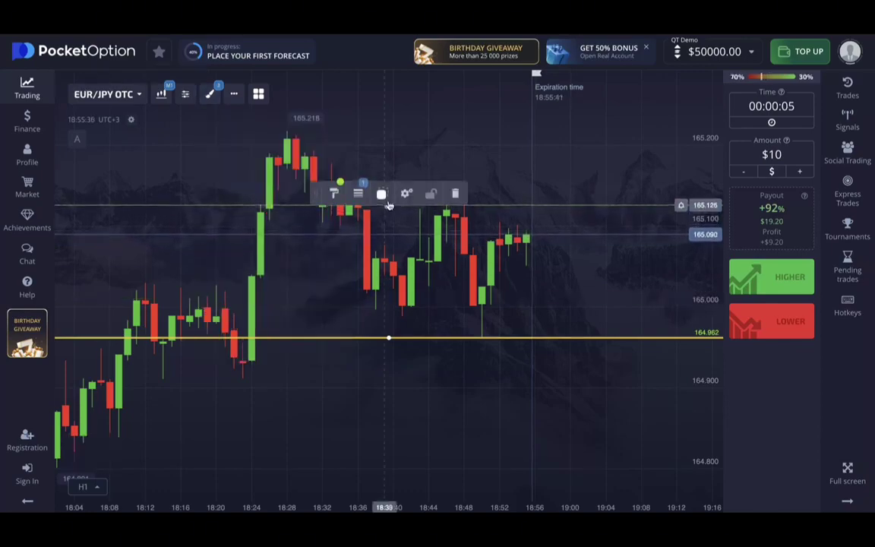
{"action": "left_click", "coordinate": [381, 193]}
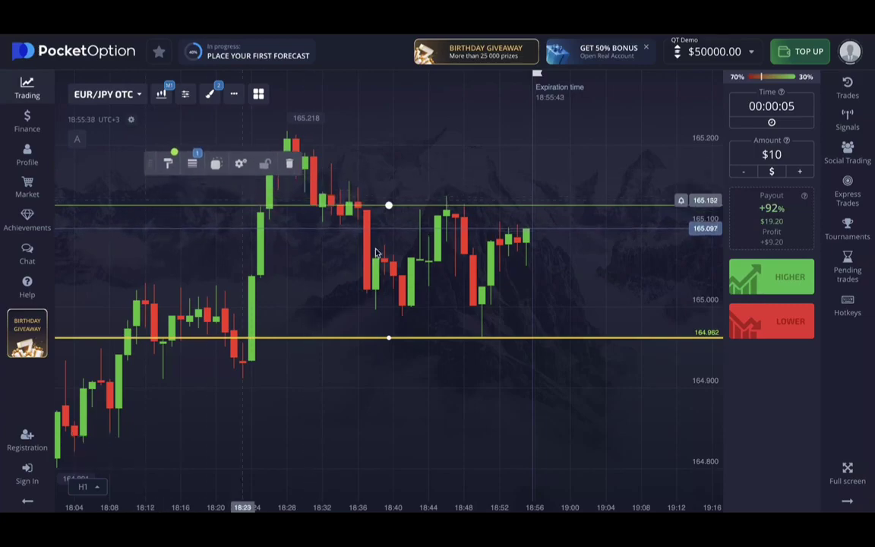
{"action": "left_click_drag", "start_coordinate": [389, 205], "coordinate": [391, 195]}
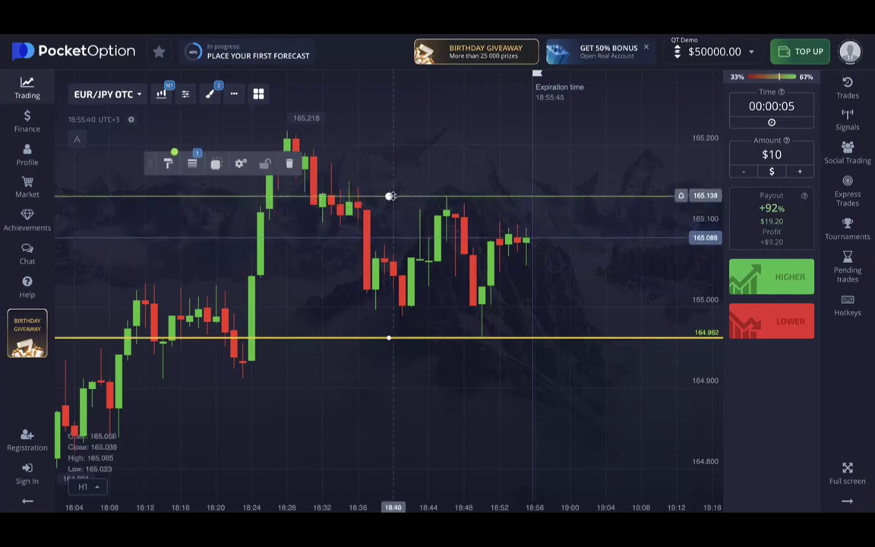
Make the 165.137 line yellow with a 3px width
{"action": "left_click", "coordinate": [210, 93]}
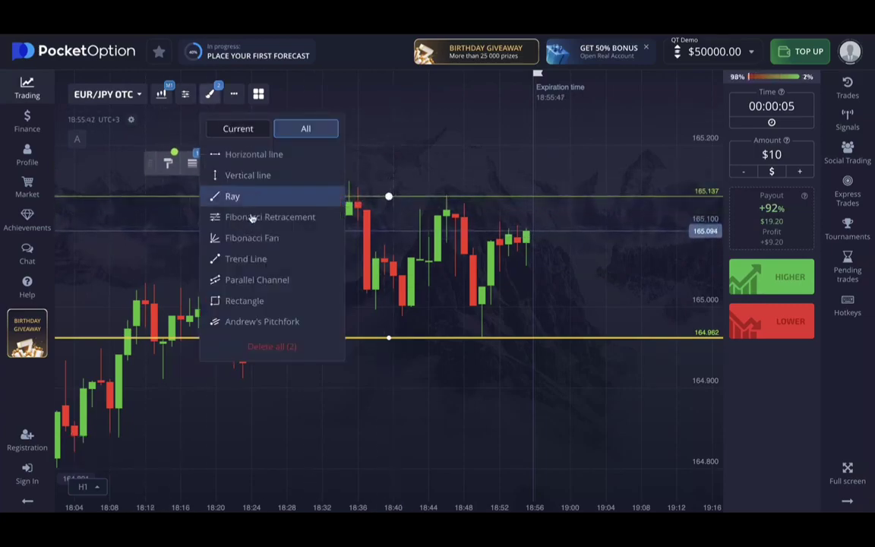
{"action": "left_click", "coordinate": [410, 171]}
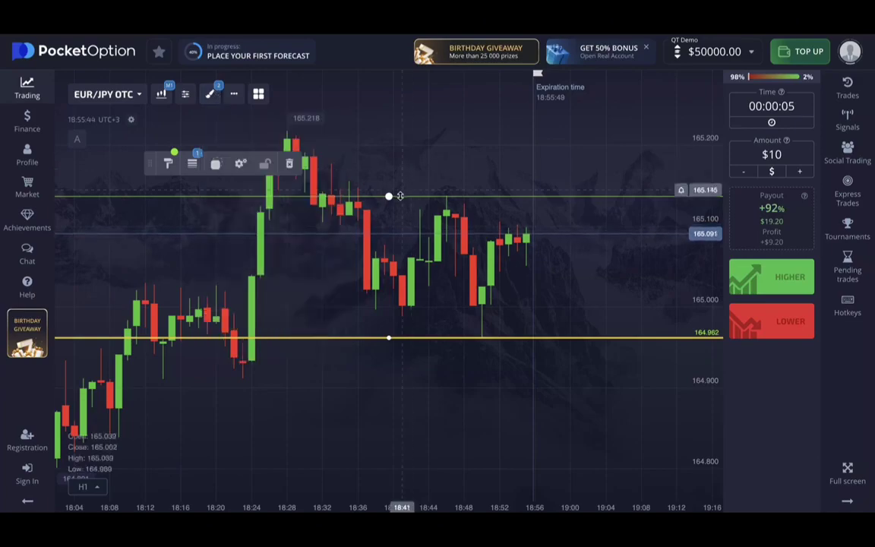
{"action": "left_click", "coordinate": [167, 164]}
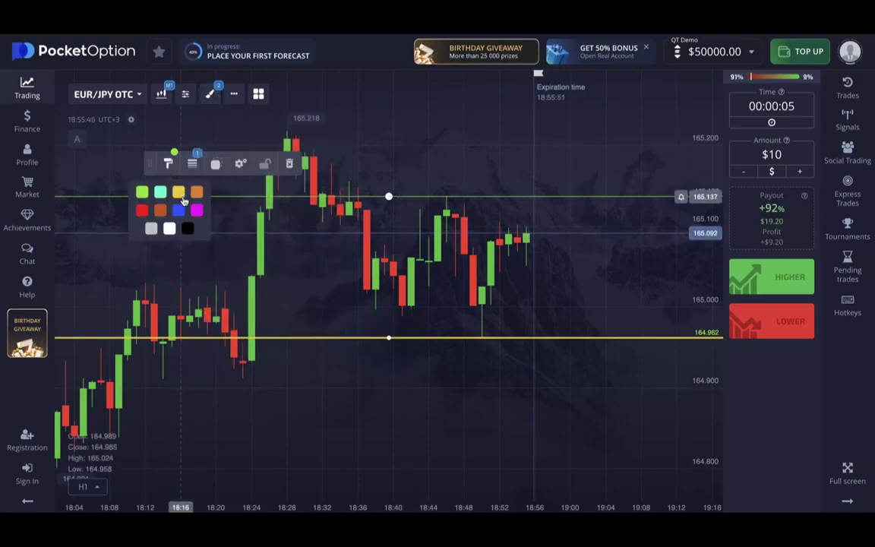
{"action": "left_click", "coordinate": [193, 165]}
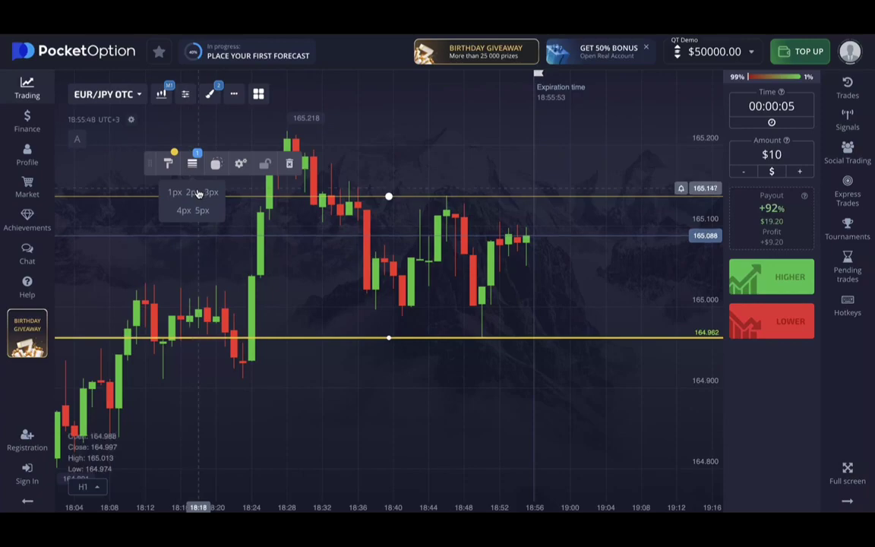
{"action": "left_click", "coordinate": [214, 195]}
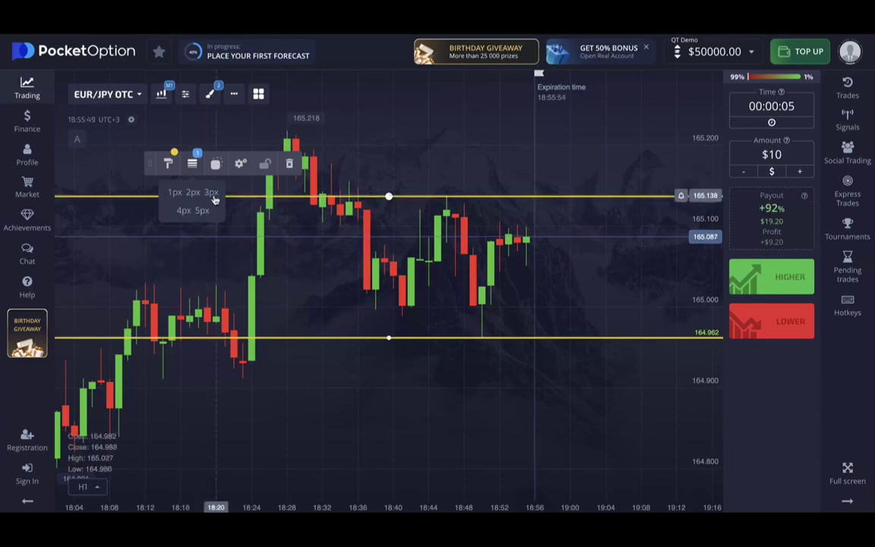
{"action": "left_click", "coordinate": [426, 164]}
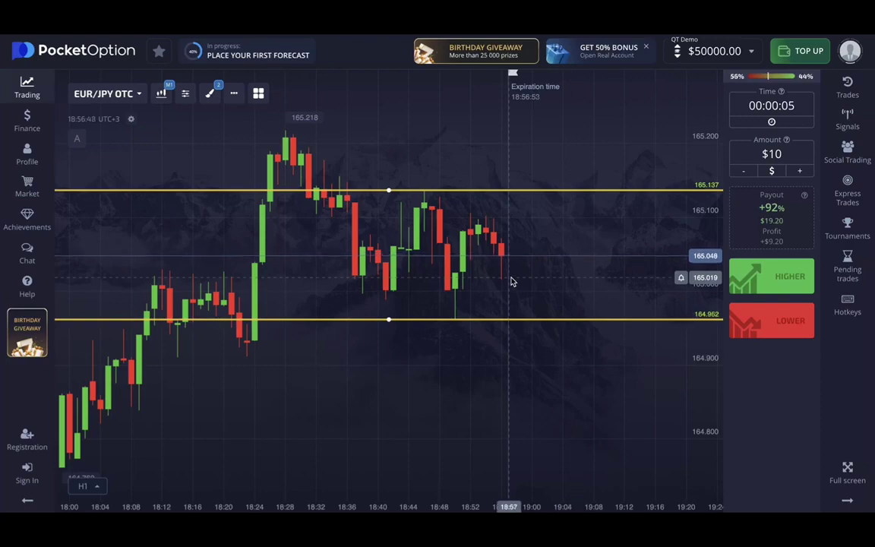
{"action": "left_click", "coordinate": [787, 106]}
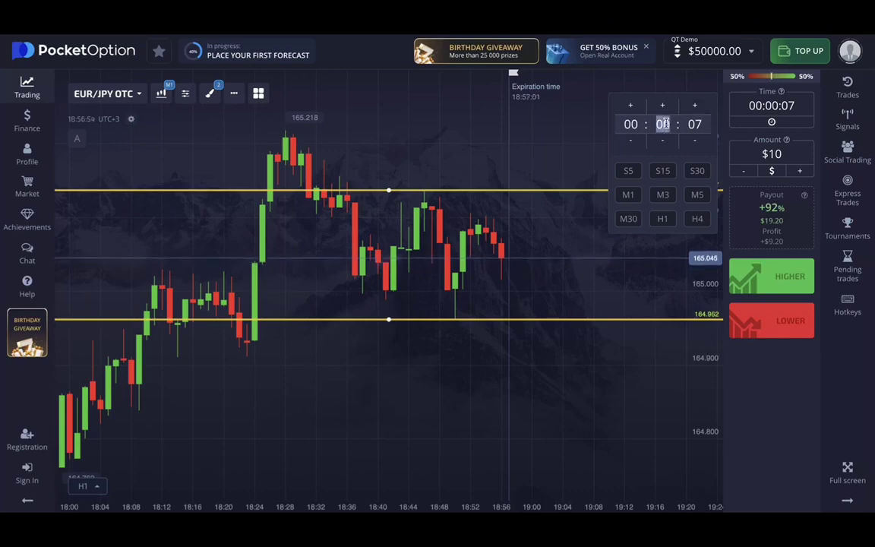
Set a one-minute (M1) expiry and a $100 amount, then place a LOWER trade
{"action": "left_click", "coordinate": [629, 195]}
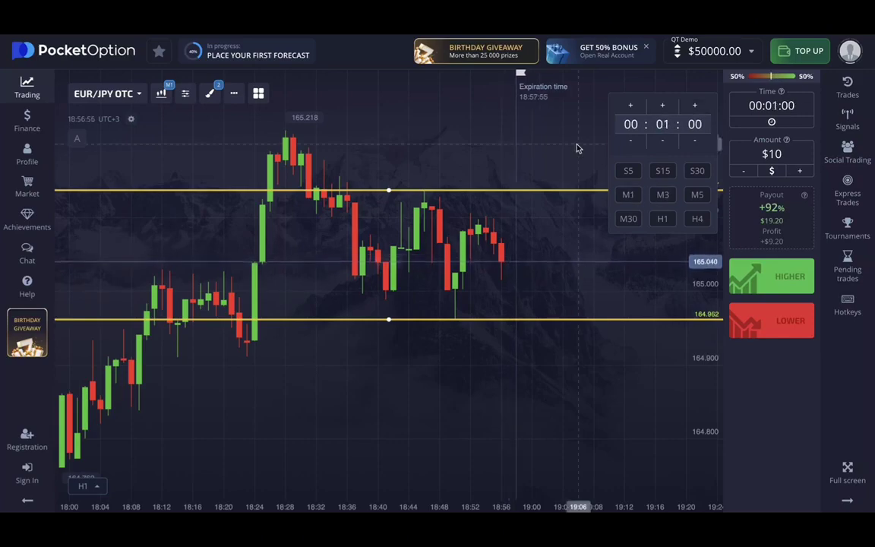
{"action": "left_click", "coordinate": [783, 154]}
{"action": "type", "text": "0"}
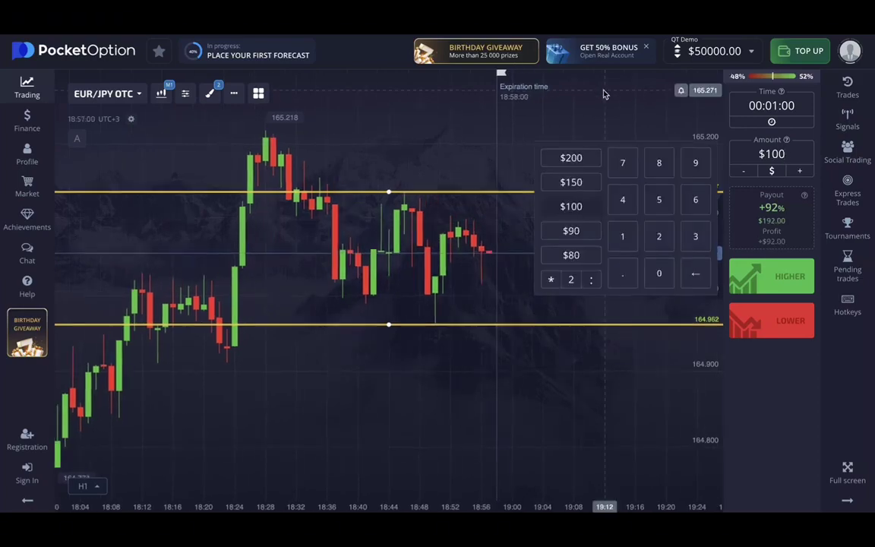
{"action": "left_click", "coordinate": [612, 112]}
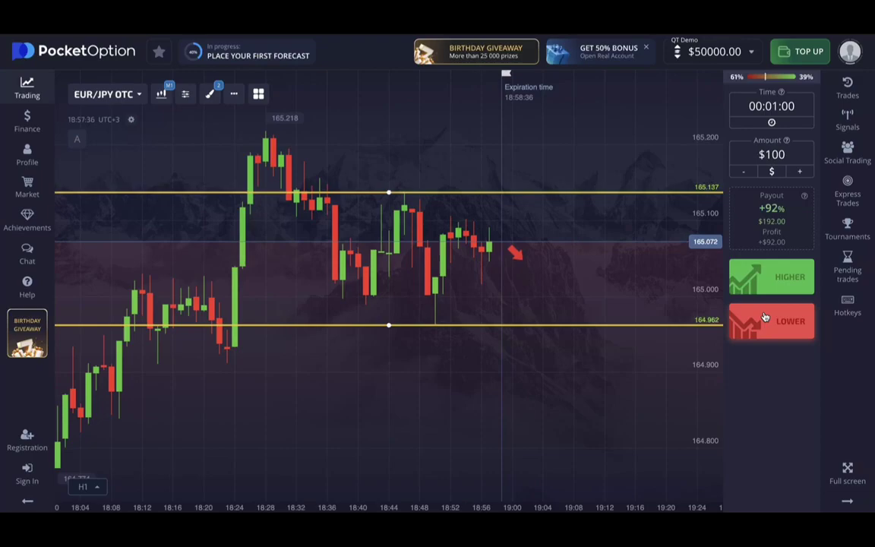
{"action": "left_click", "coordinate": [765, 318]}
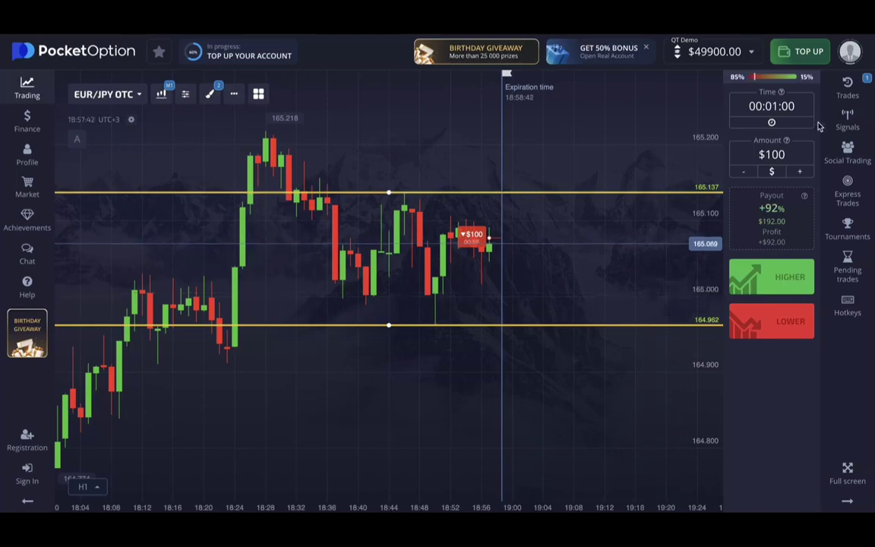
Watch the $100 LOWER trade in the Trades list until it wins $192.00
{"action": "left_click", "coordinate": [848, 87]}
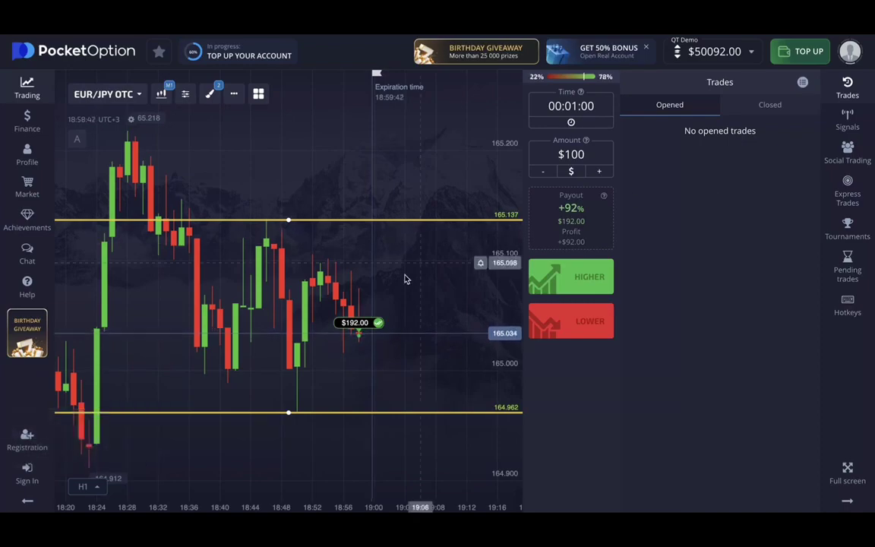
{"action": "left_click_drag", "start_coordinate": [405, 279], "coordinate": [435, 277]}
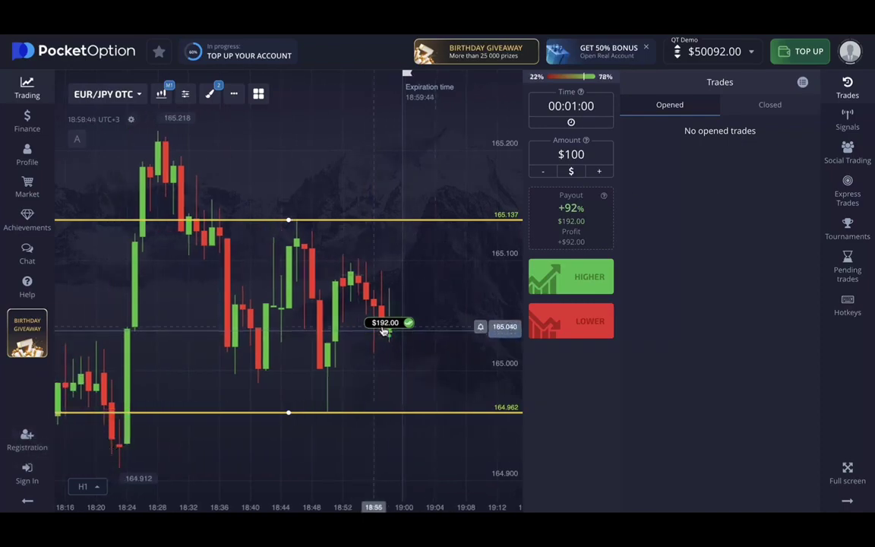
Expand the EUR/JPY OTC trade under Closed trades to show its +$92.00 profit
{"action": "left_click", "coordinate": [848, 90]}
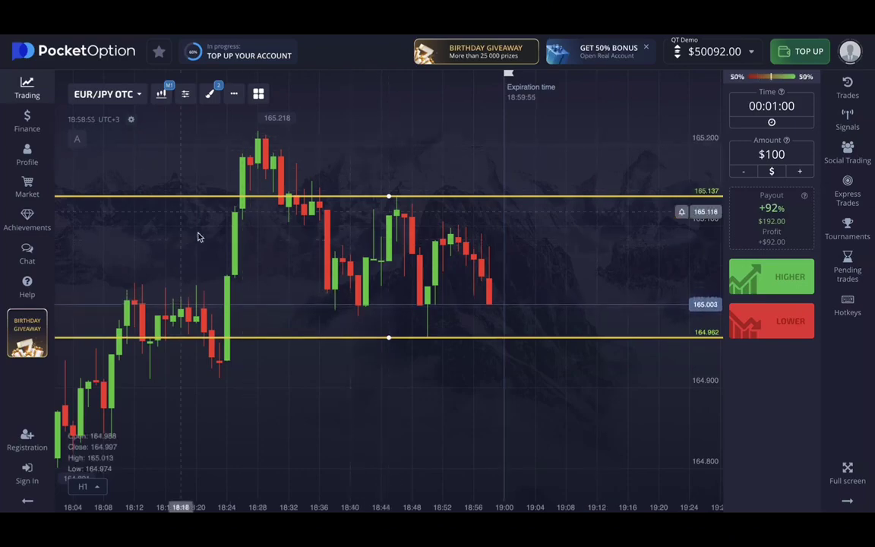
{"action": "left_click_drag", "start_coordinate": [197, 237], "coordinate": [250, 237]}
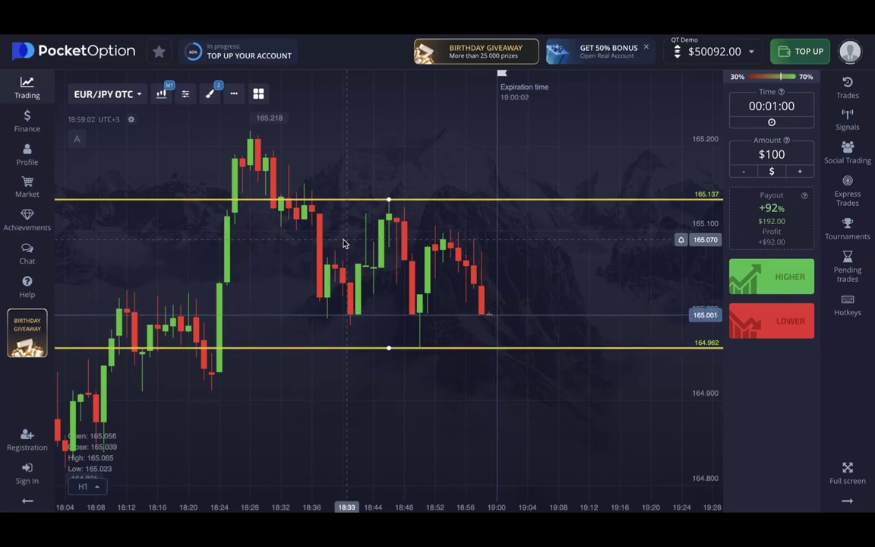
{"action": "left_click", "coordinate": [847, 88]}
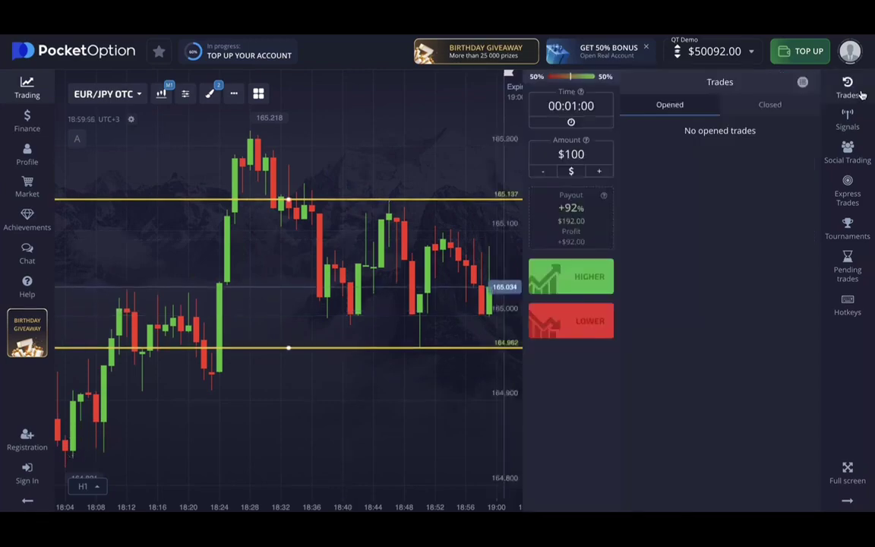
{"action": "left_click", "coordinate": [767, 114]}
{"action": "left_click", "coordinate": [706, 159]}
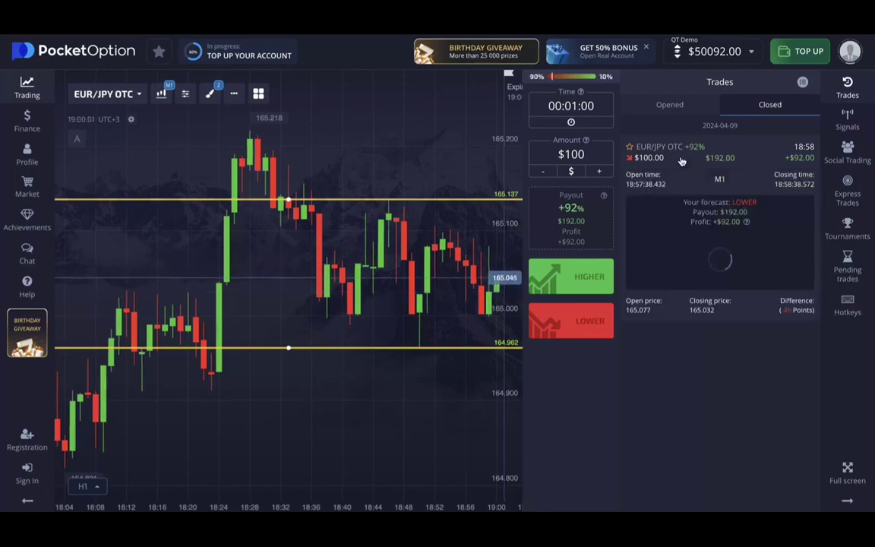